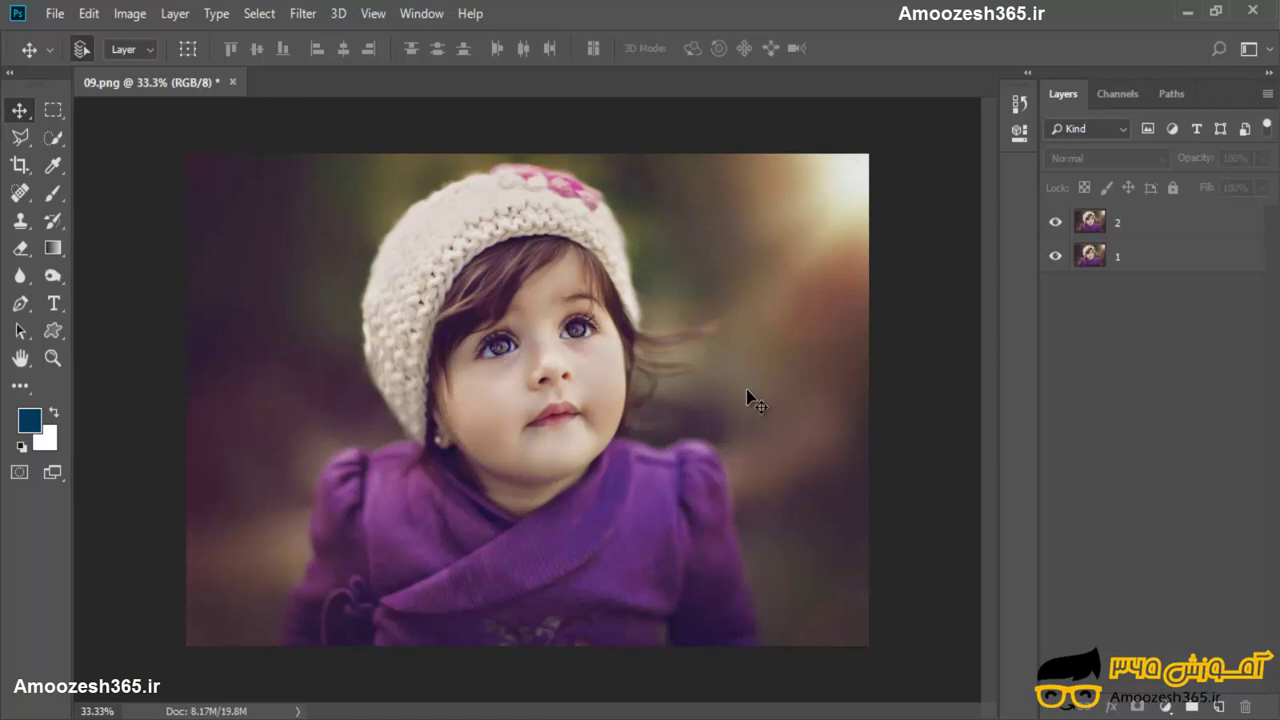
- Select layer 2 and add a white layer mask to it
click(1110, 228)
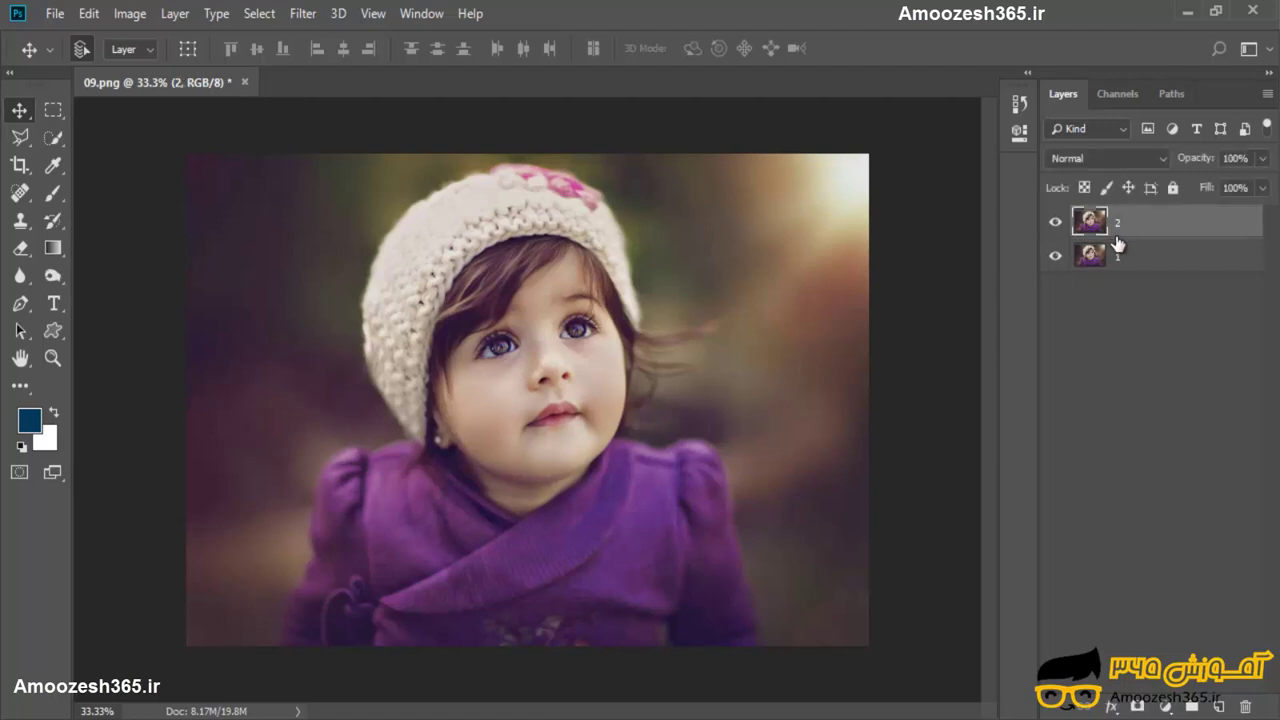
click(1133, 708)
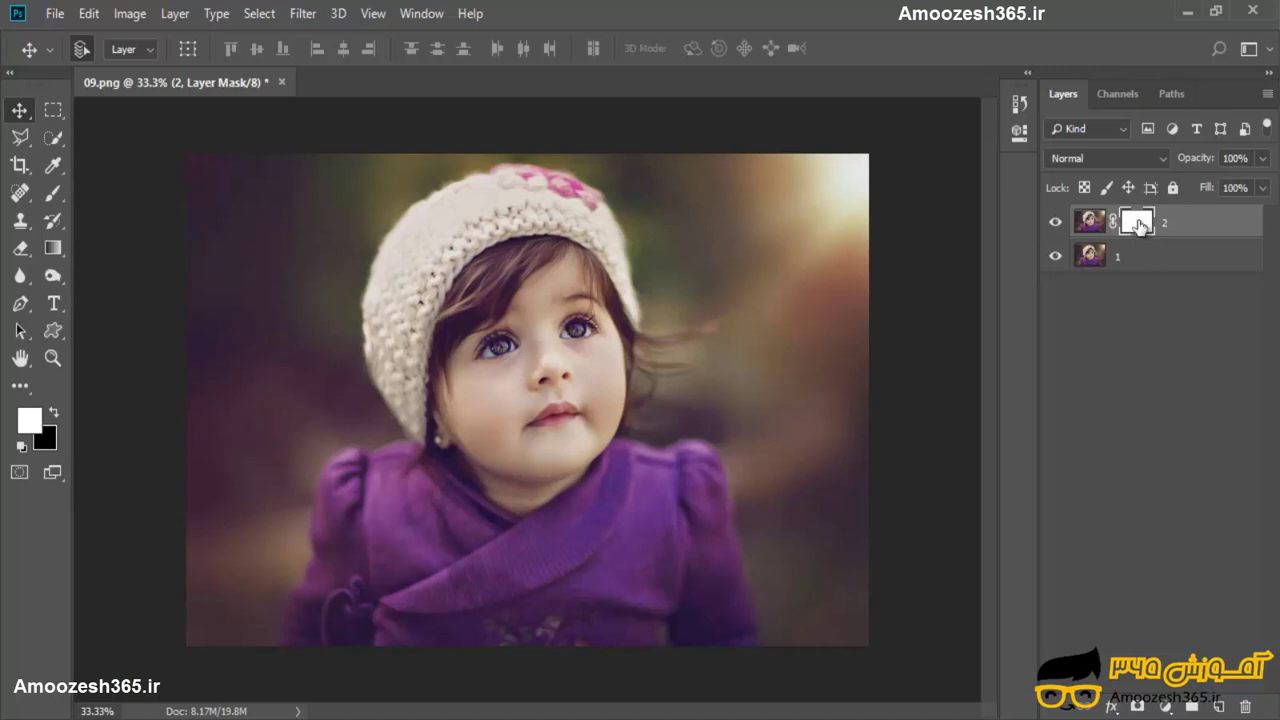
alt+click(1140, 226)
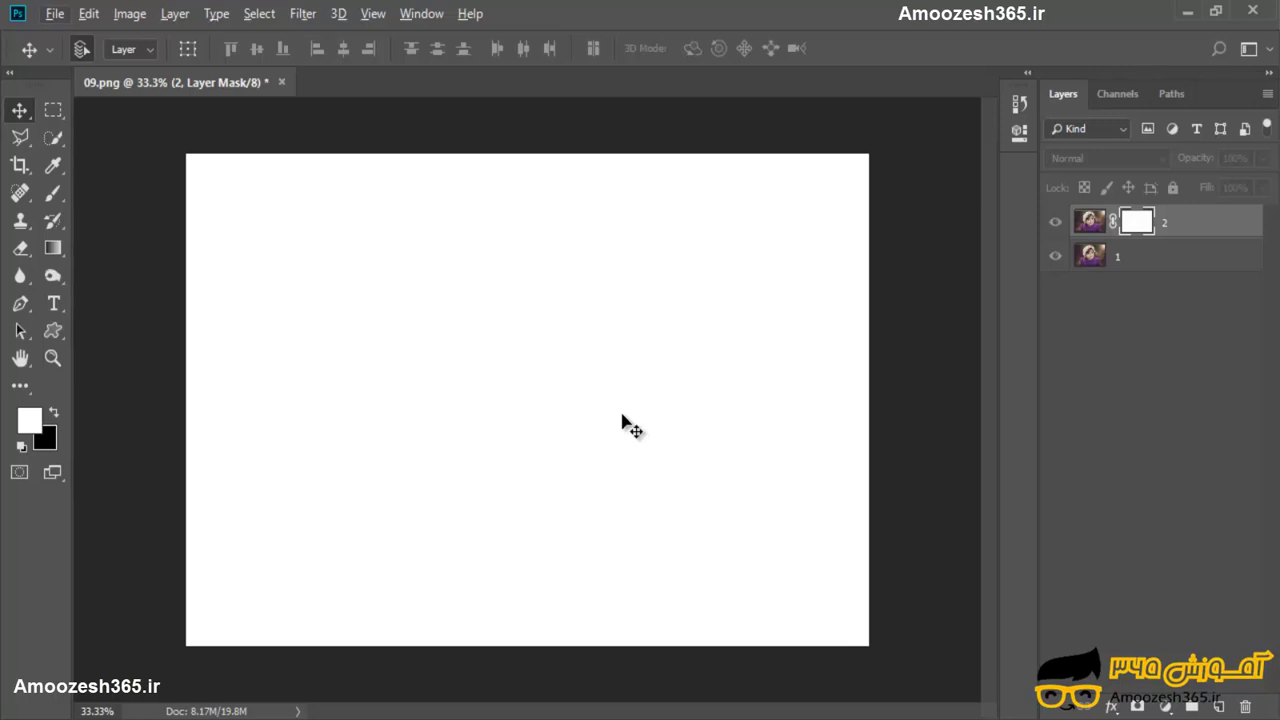
alt+click(1136, 222)
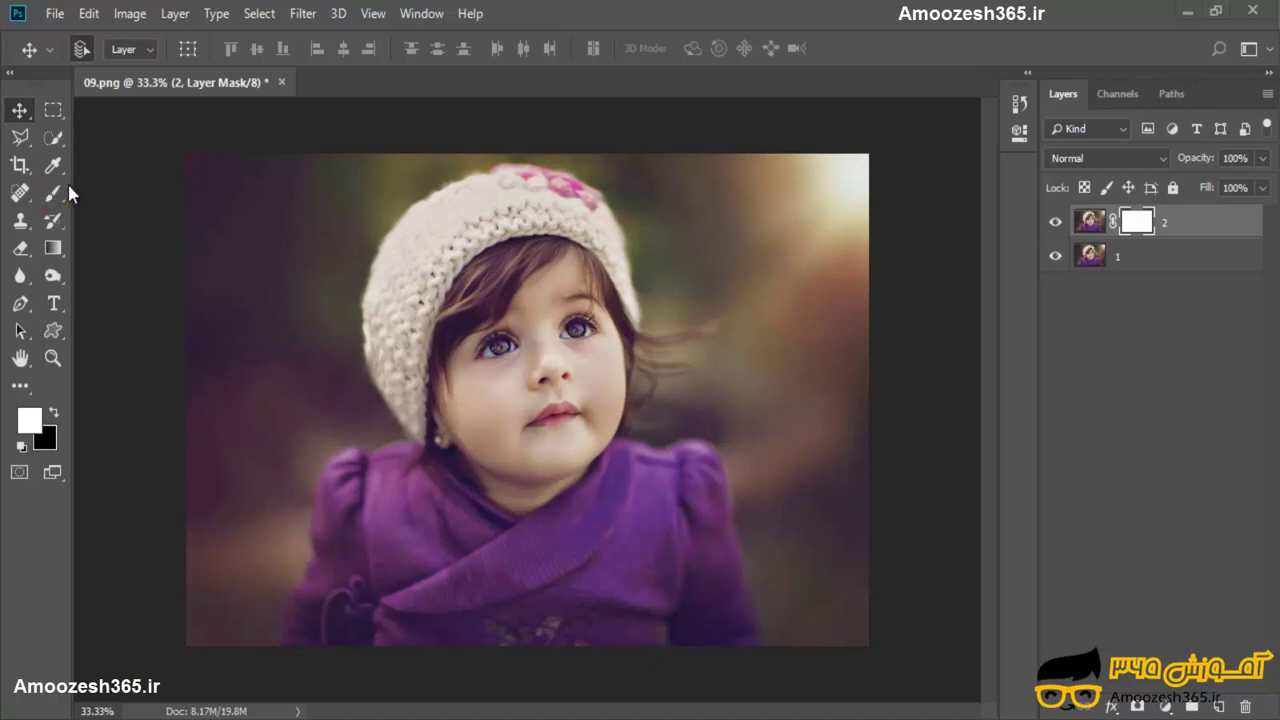
- Switch to the Brush tool with a 275 px brush size
click(55, 193)
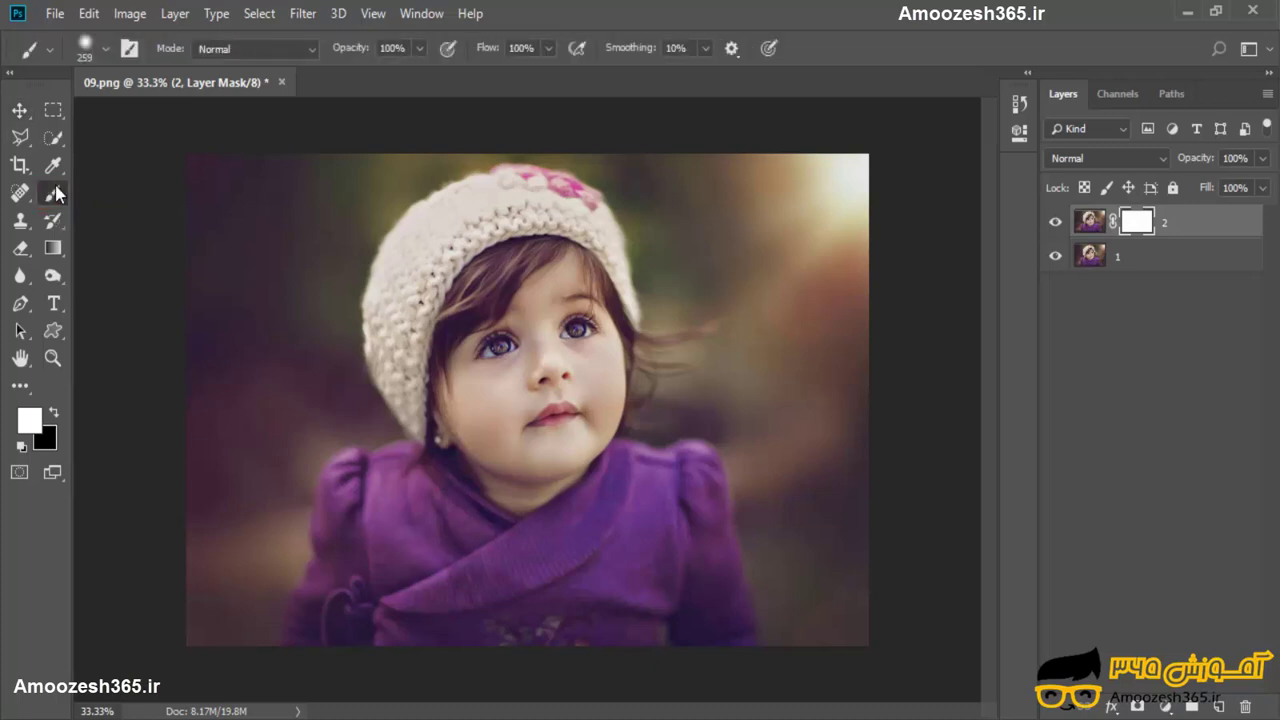
right_click(270, 233)
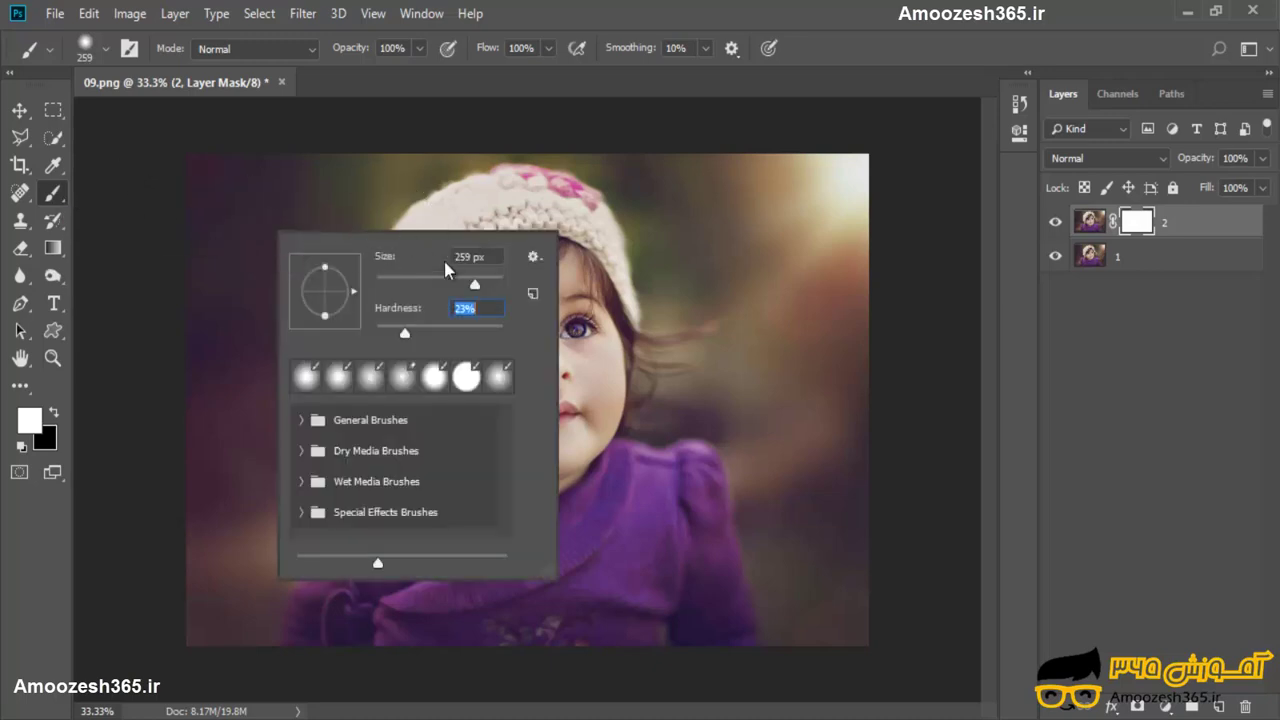
drag(474, 286, 477, 288)
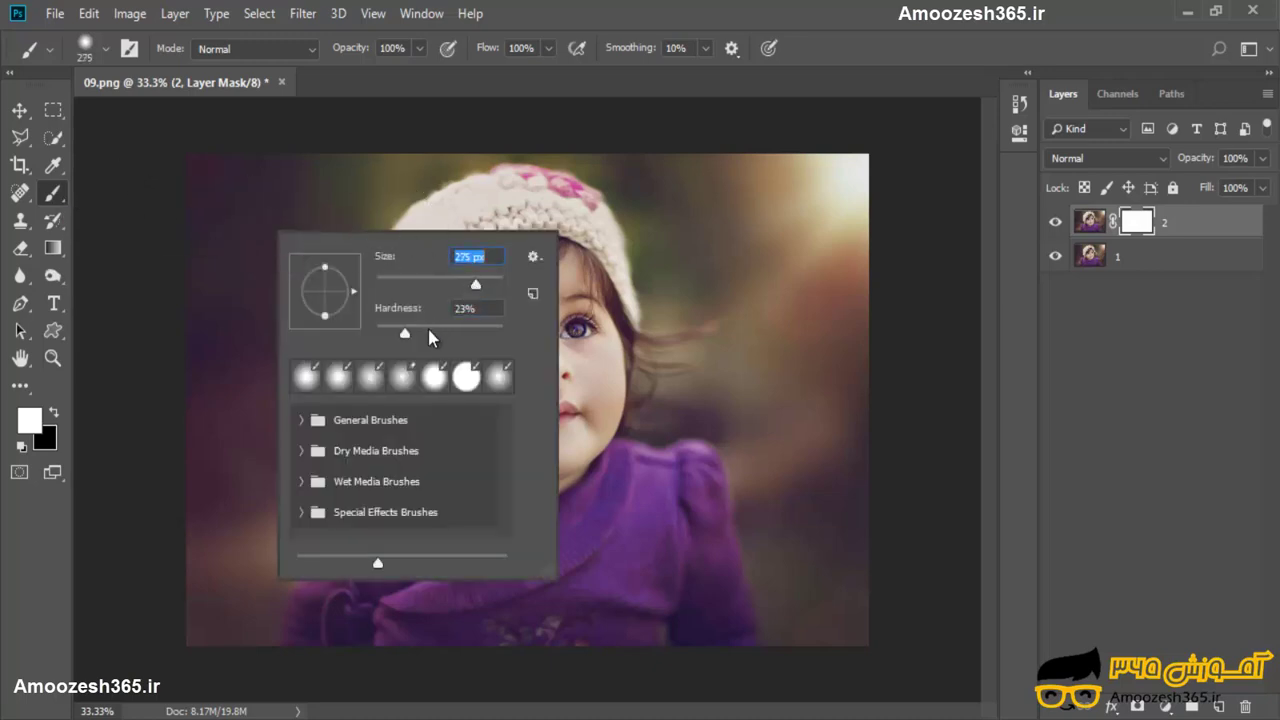
key(Tab)
key(Return)
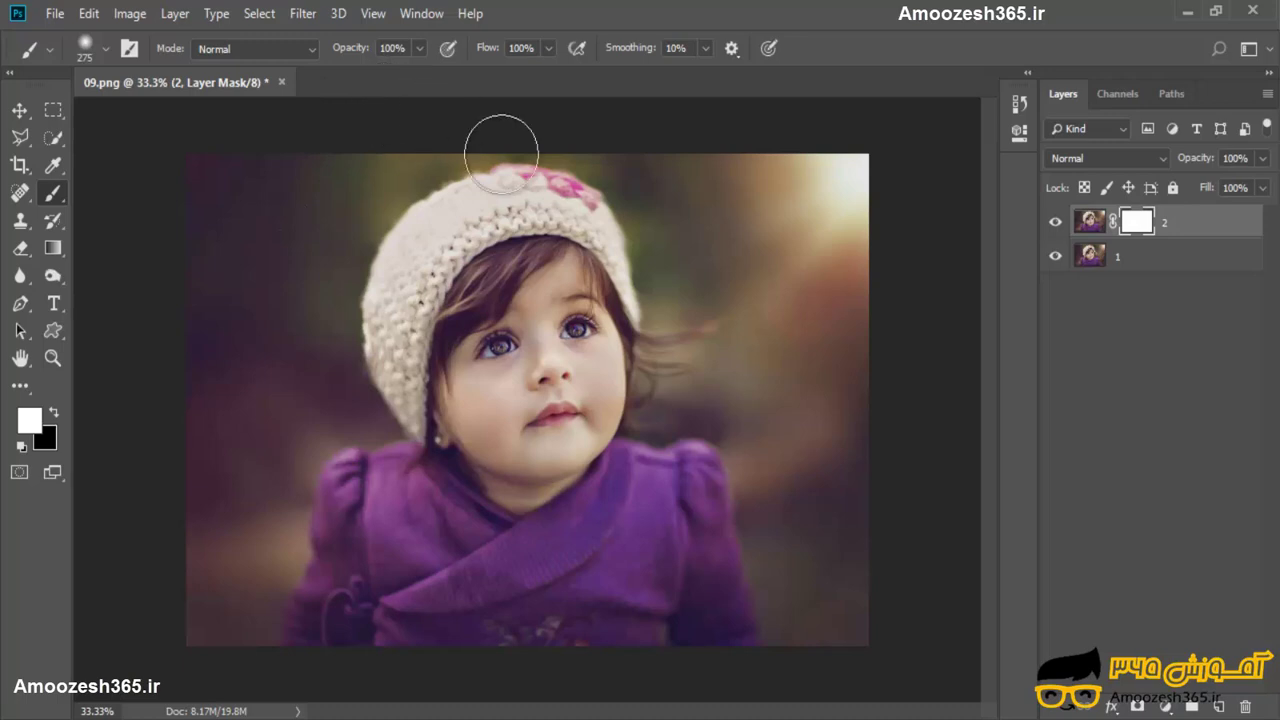
- Hide layer 1, paint the mask edges black, restore the upper-left with white, and preview the mask
click(1056, 257)
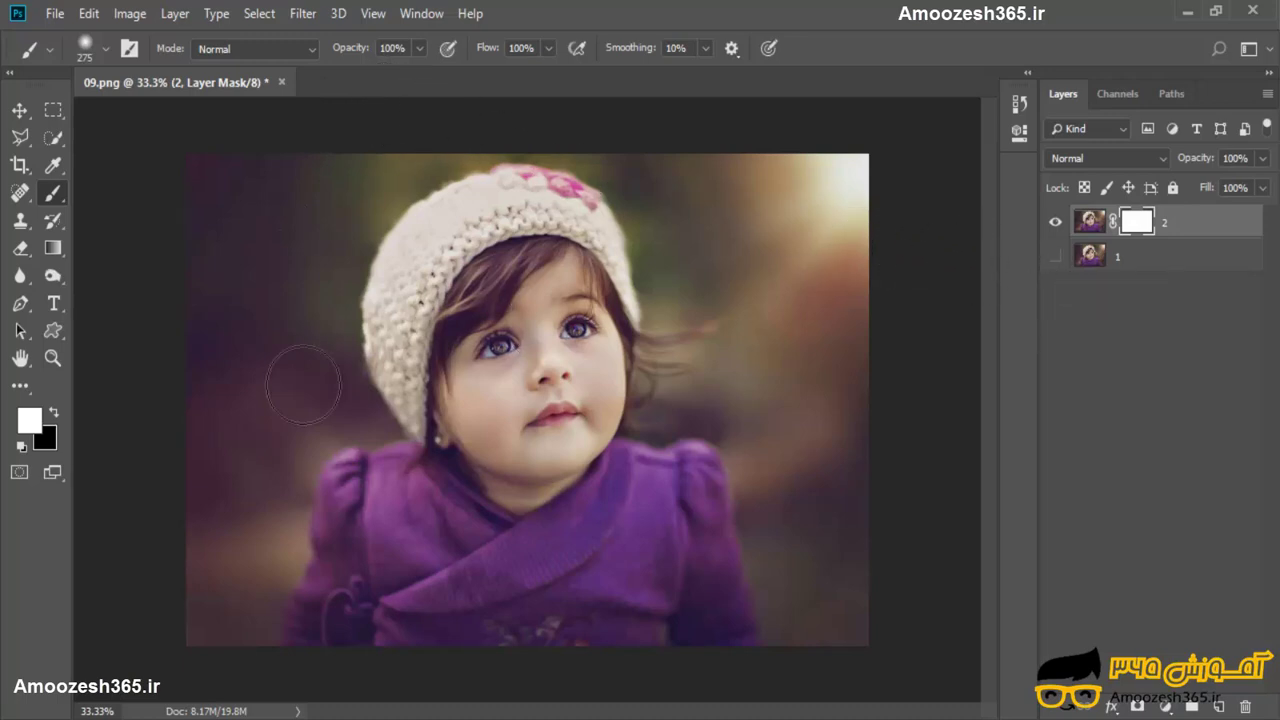
click(53, 412)
mouse_move(209, 172)
mouse_down()
mouse_move(382, 613)
mouse_move(794, 626)
mouse_move(857, 560)
mouse_move(854, 175)
mouse_move(250, 170)
mouse_move(266, 343)
mouse_move(329, 357)
mouse_move(277, 304)
mouse_move(267, 324)
mouse_up()
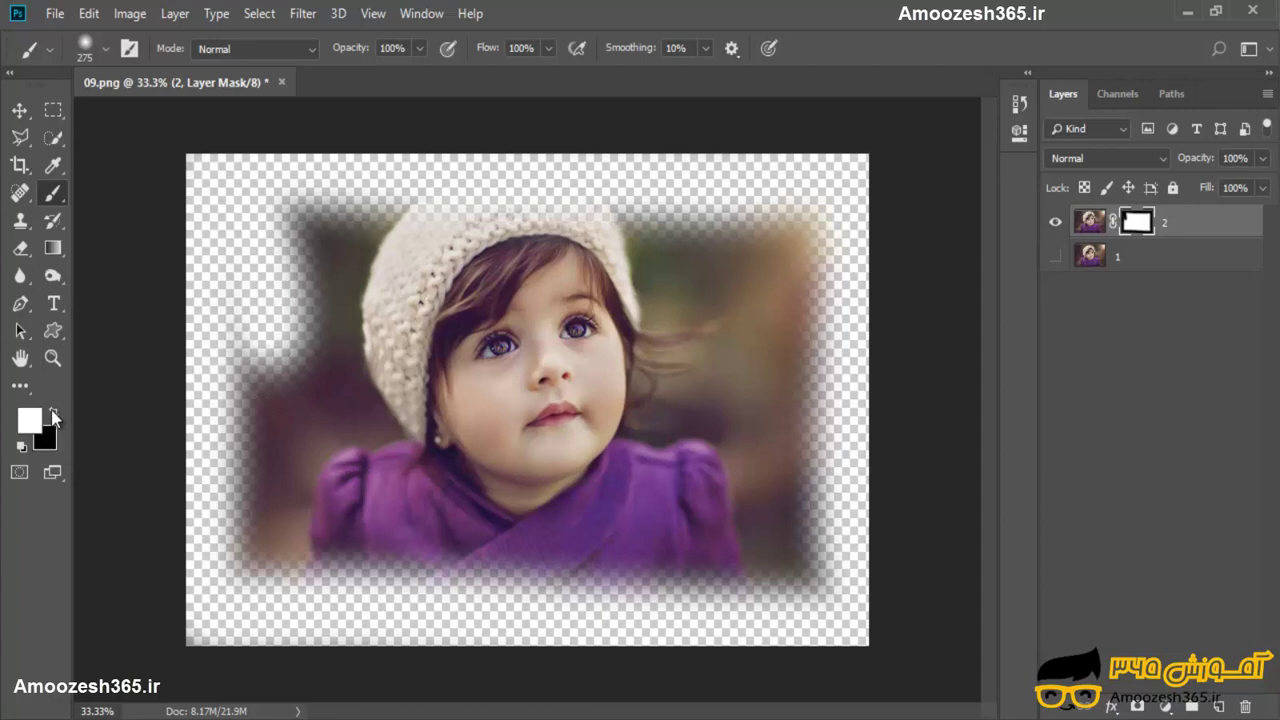
mouse_move(270, 460)
mouse_down()
mouse_move(285, 283)
mouse_move(517, 308)
mouse_up()
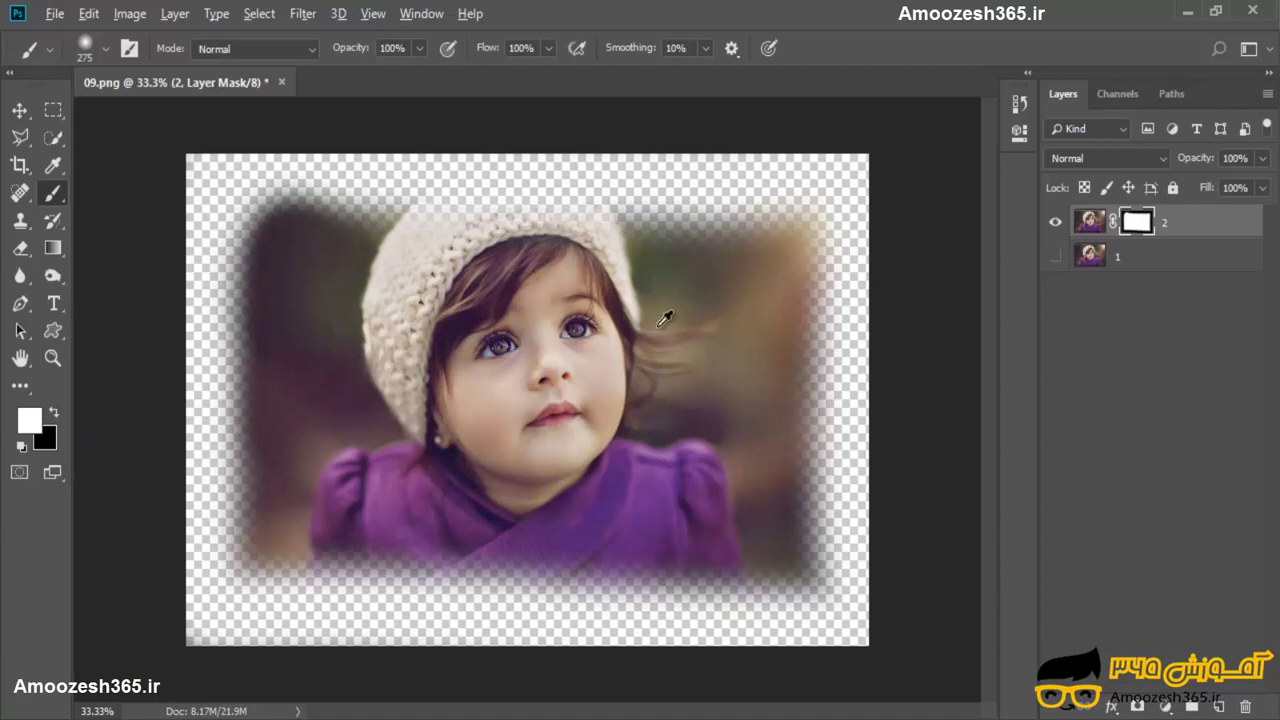
click(1134, 228)
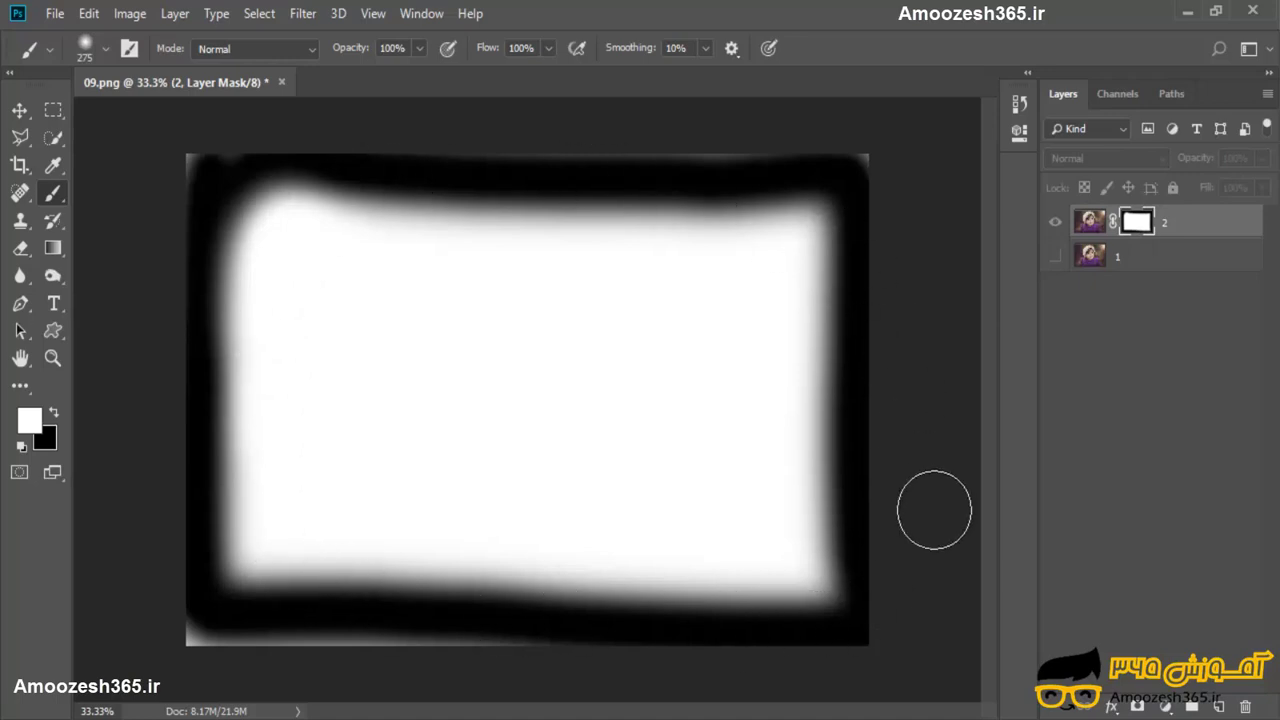
alt+click(1133, 227)
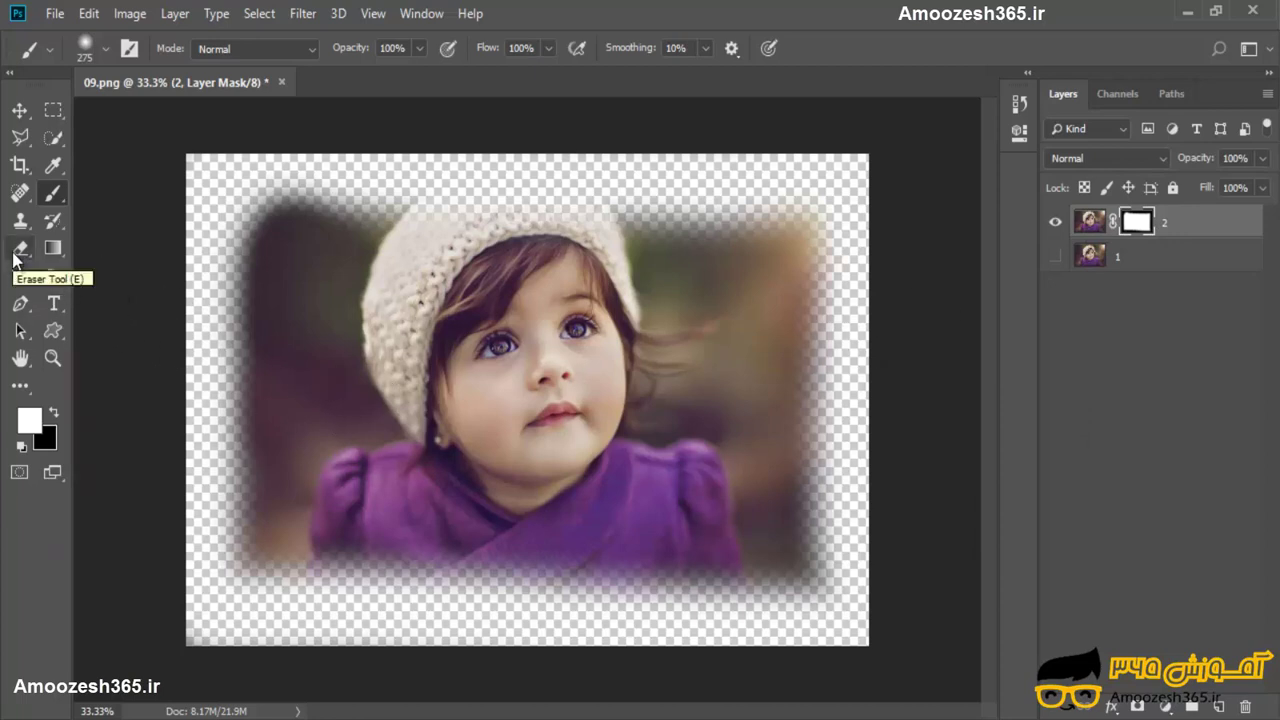
- Take the Eraser on layer 1, showing layer 1 and hiding layer 2
click(15, 255)
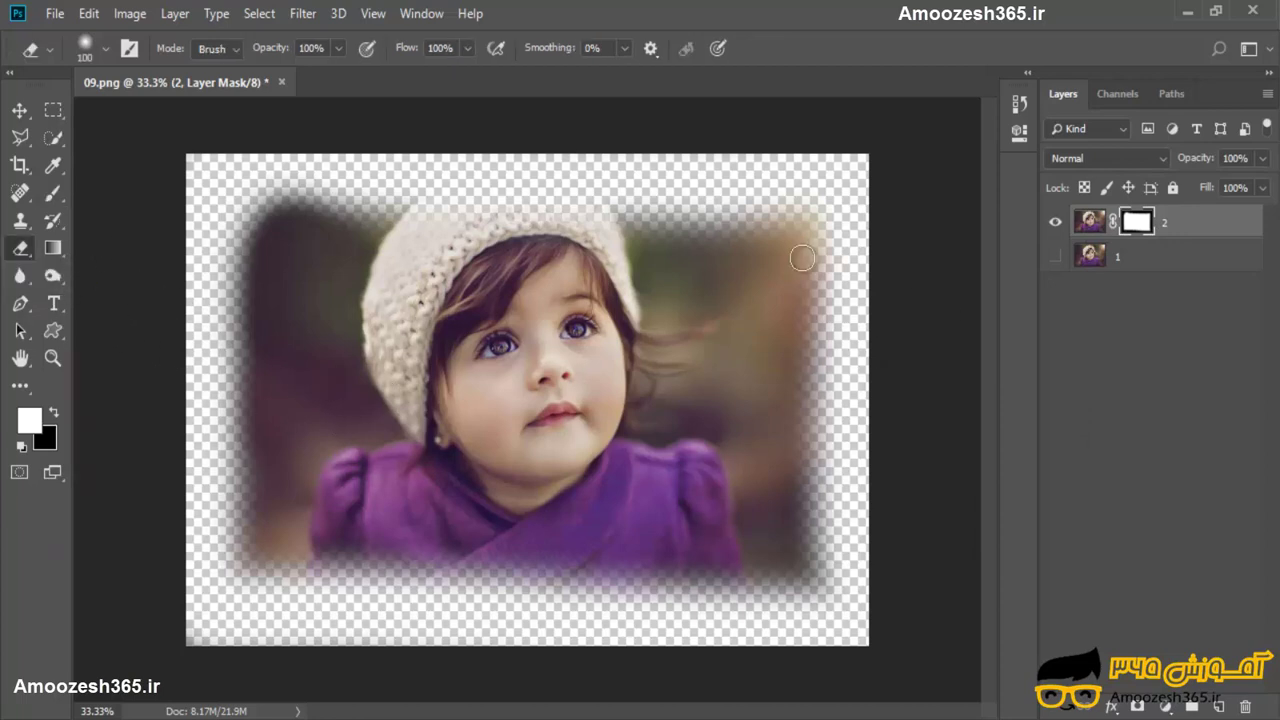
click(1096, 256)
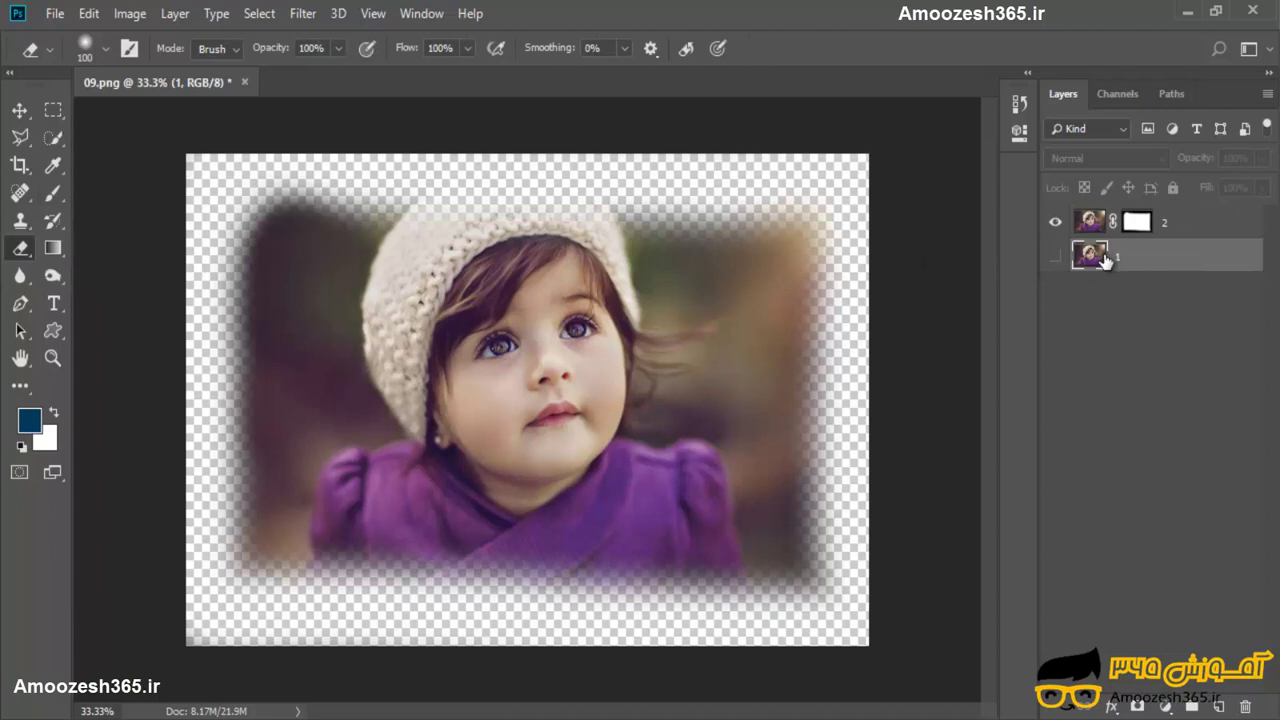
click(1054, 258)
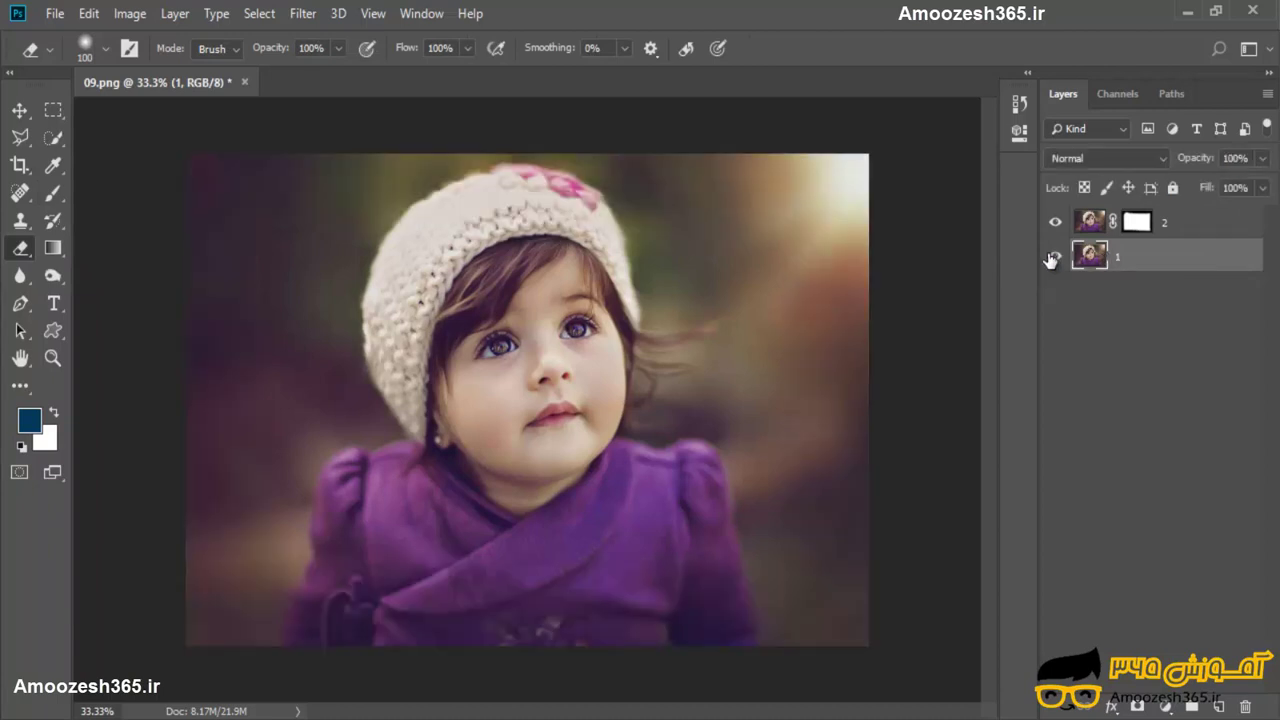
click(1055, 230)
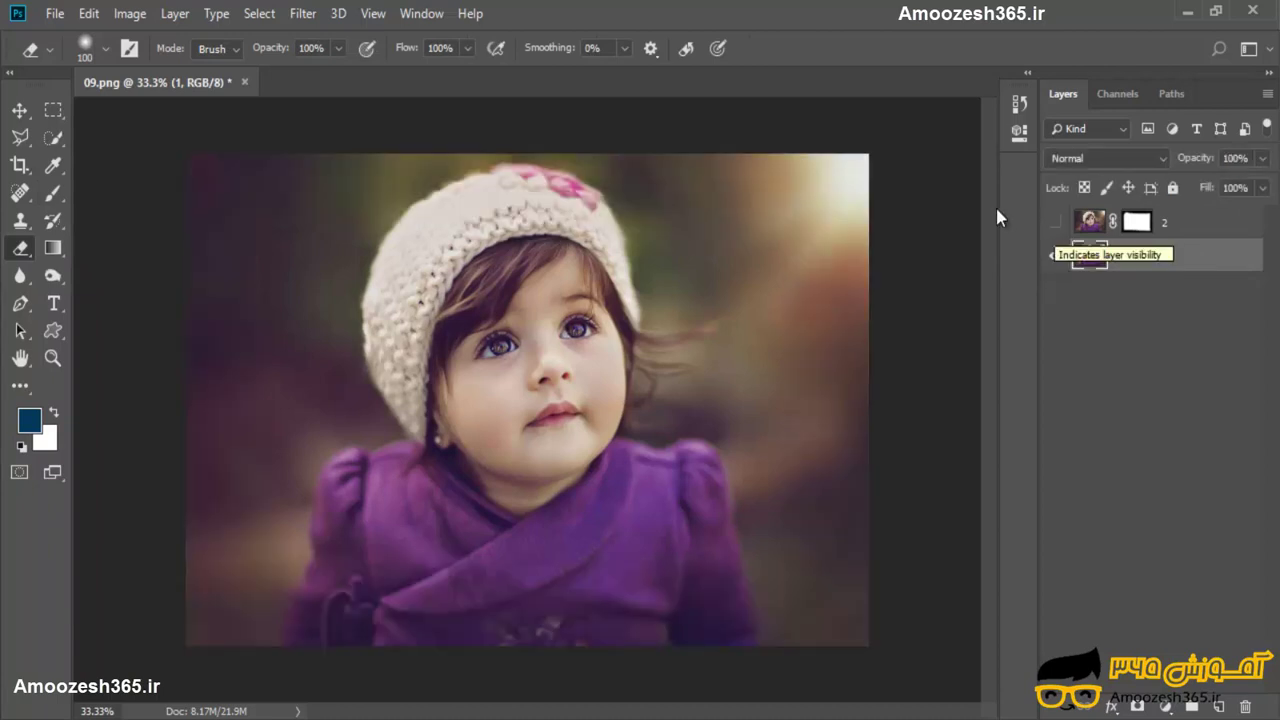
- Enlarge the eraser to 400 px and erase the photo's edges into transparency
key(bracketright)
key(bracketright)
key(bracketright)
key(bracketright)
key(bracketright)
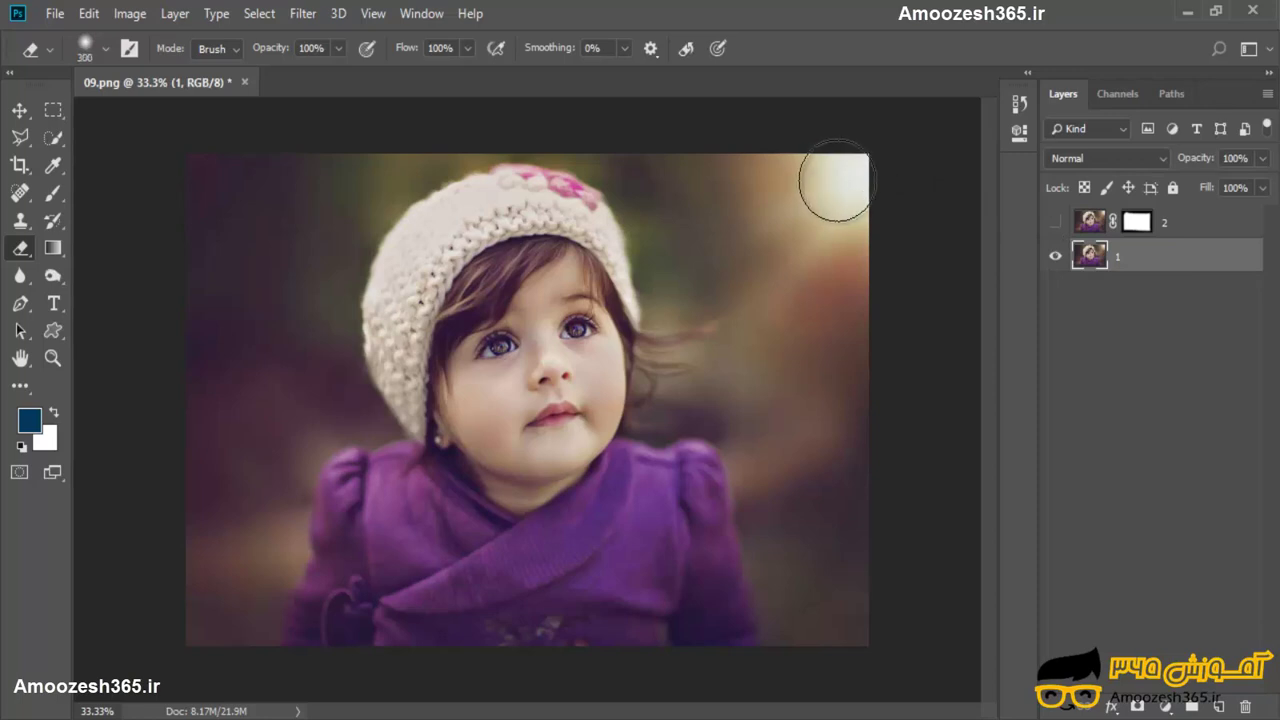
key(bracketright)
key(bracketright)
mouse_move(829, 186)
mouse_down()
mouse_move(846, 300)
mouse_move(823, 600)
mouse_move(376, 624)
mouse_move(214, 600)
mouse_move(229, 251)
mouse_move(298, 167)
mouse_move(651, 134)
mouse_move(880, 200)
mouse_up()
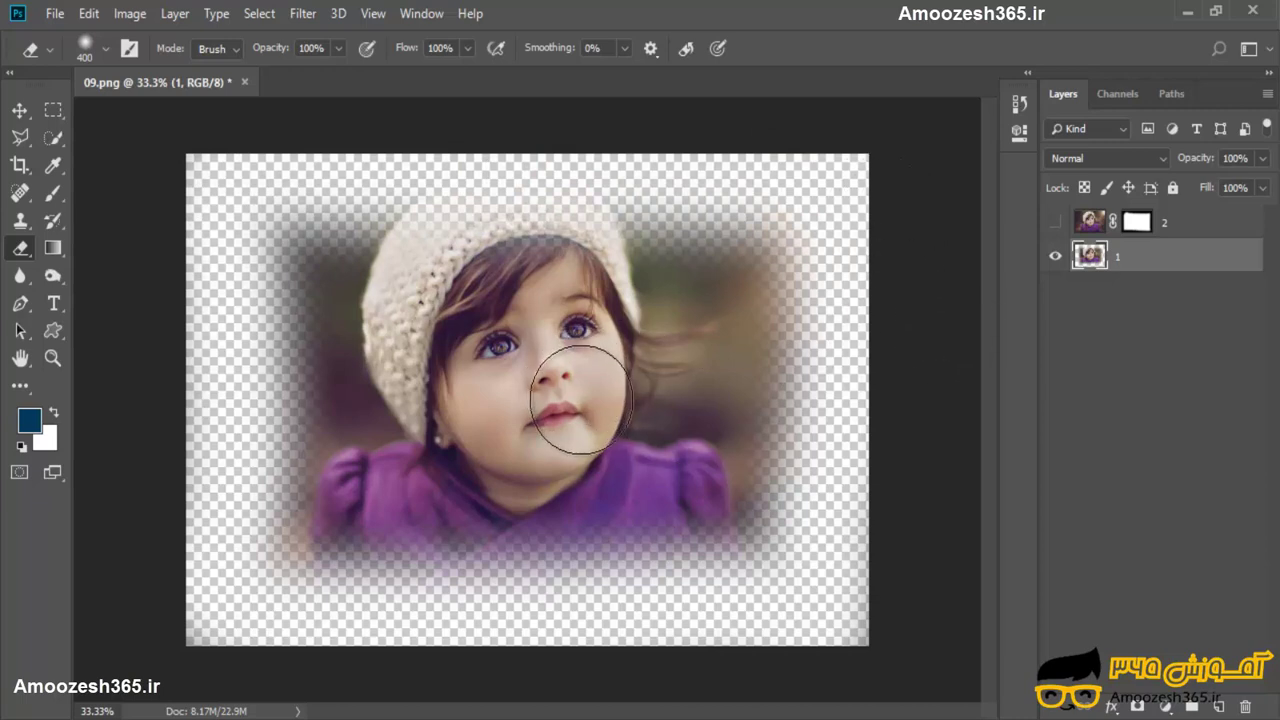
click(1166, 226)
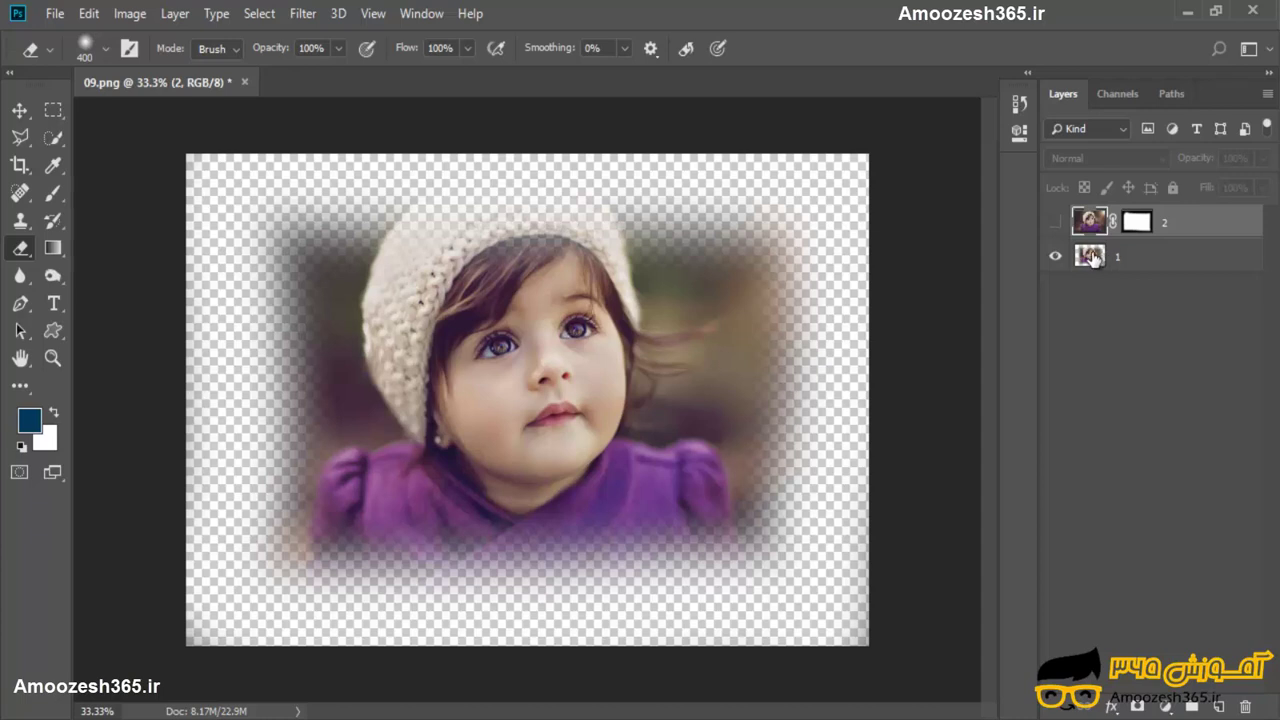
- Hide layer 1, show layer 2, and temporarily disable layer 2's mask
click(1055, 256)
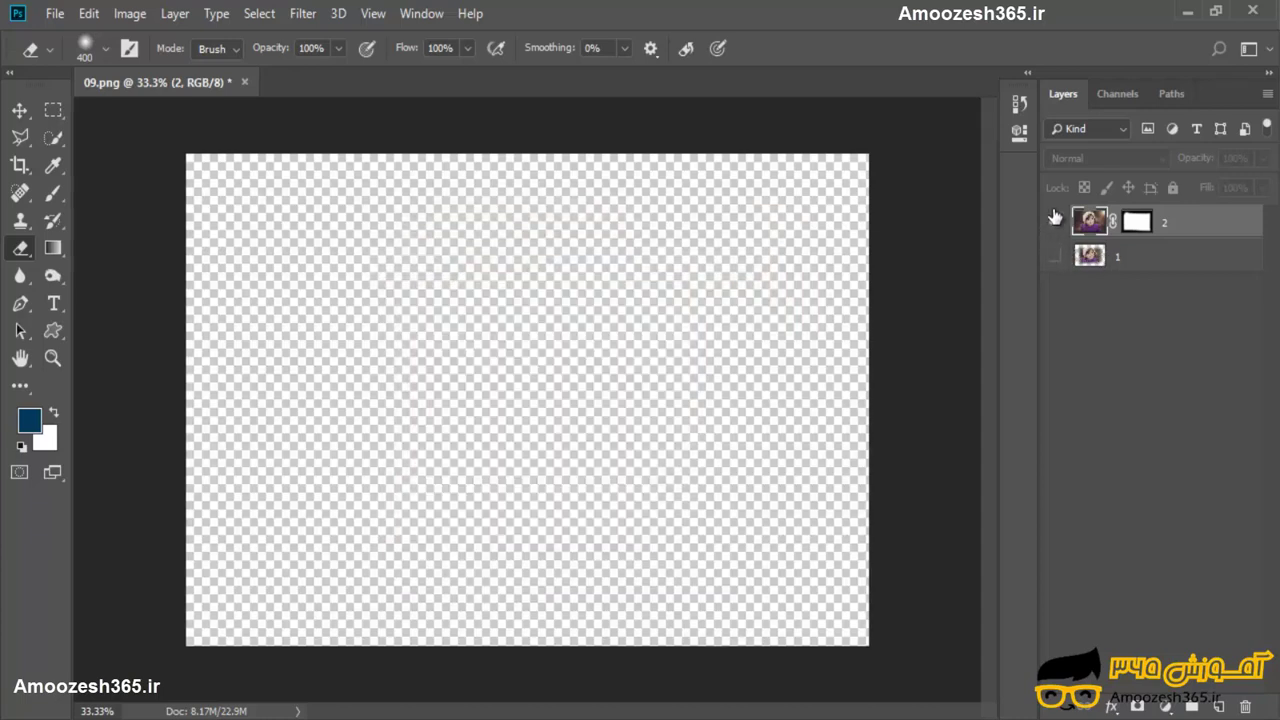
click(1055, 218)
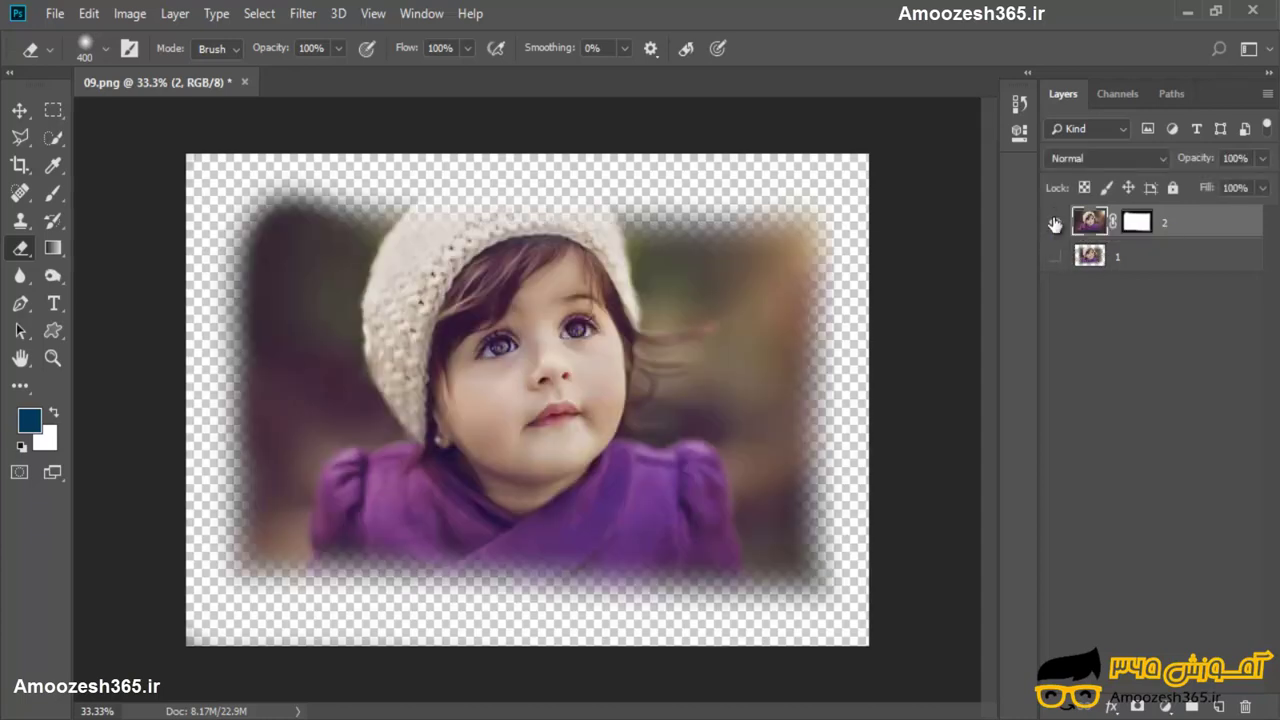
click(1137, 228)
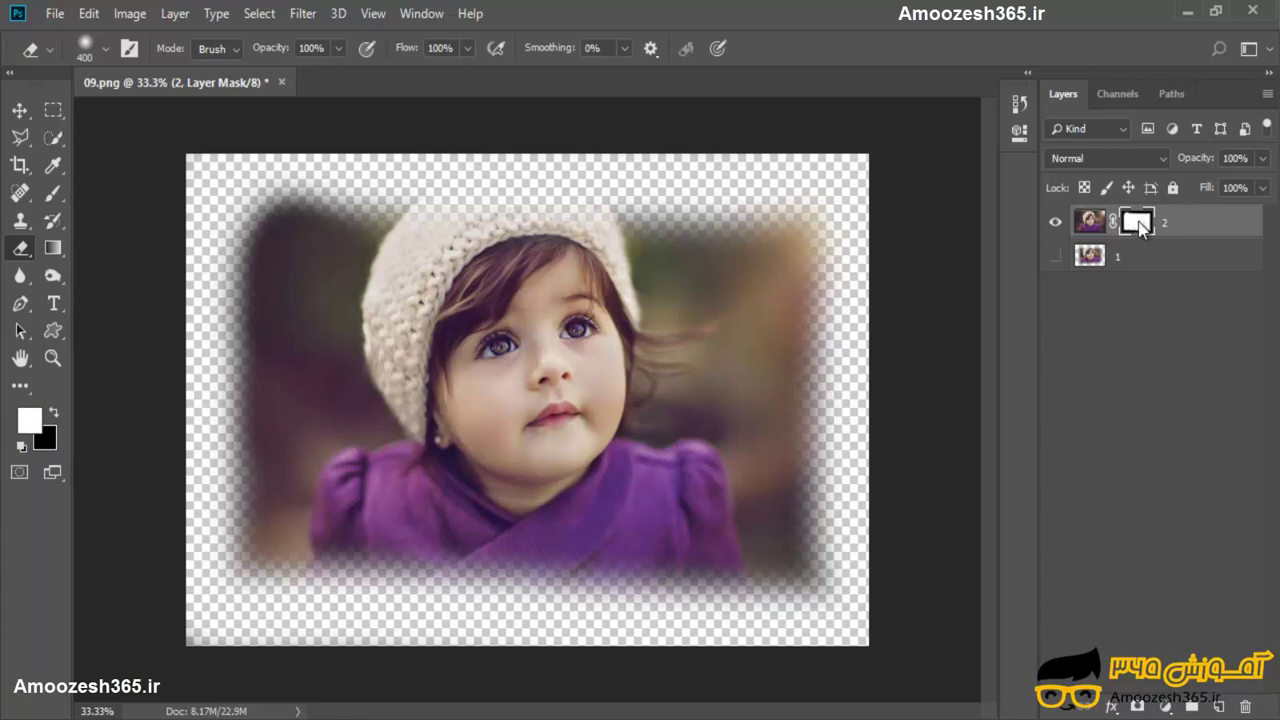
right_click(1139, 224)
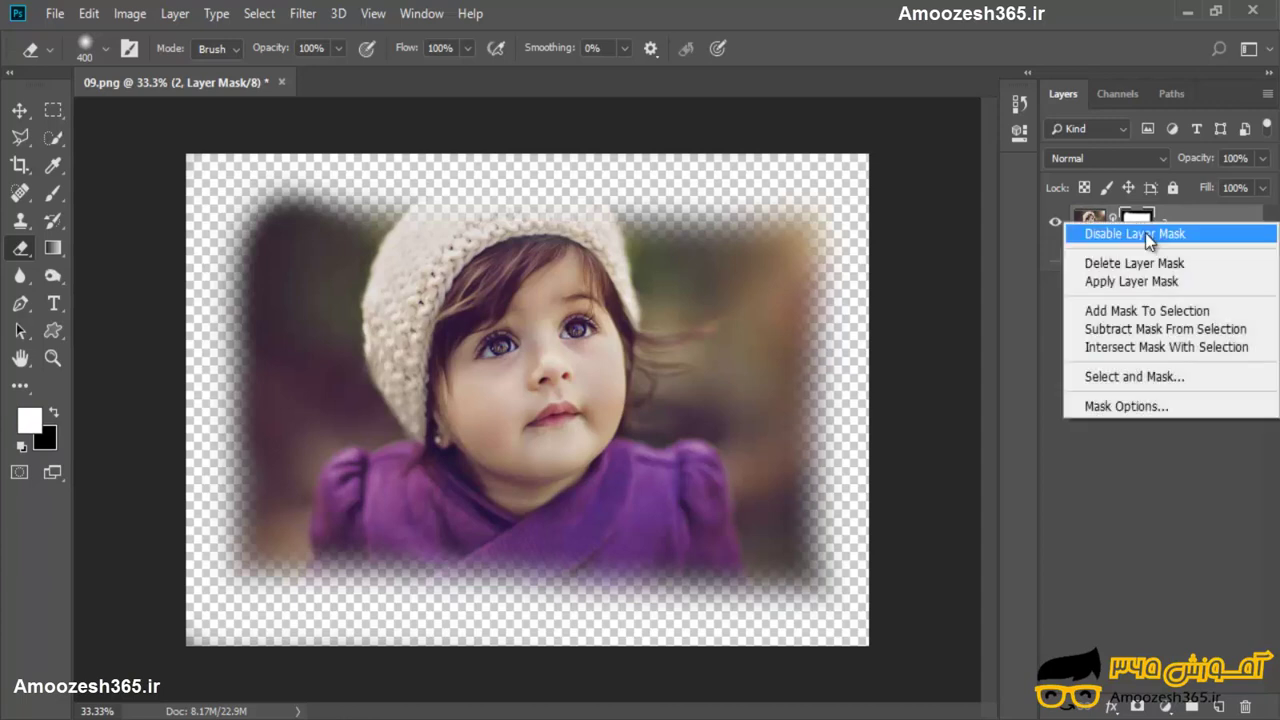
click(1145, 232)
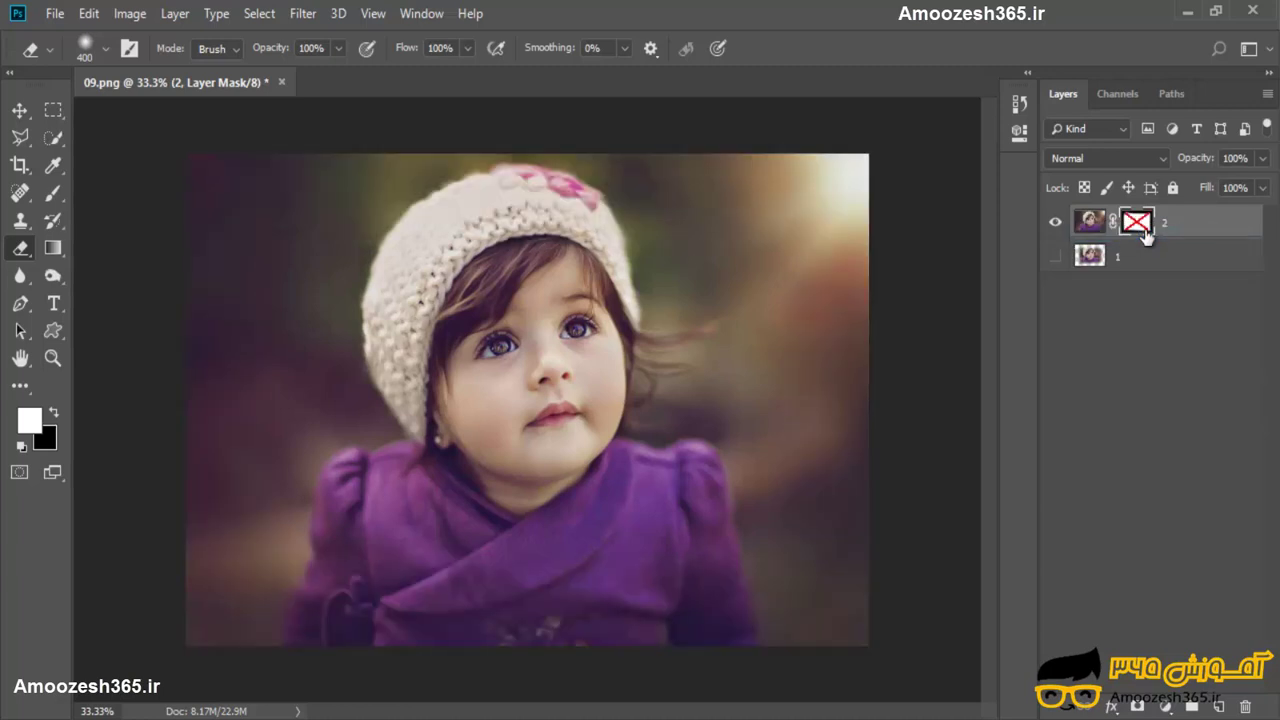
- Re-enable layer 2's mask, then delete it
right_click(1145, 224)
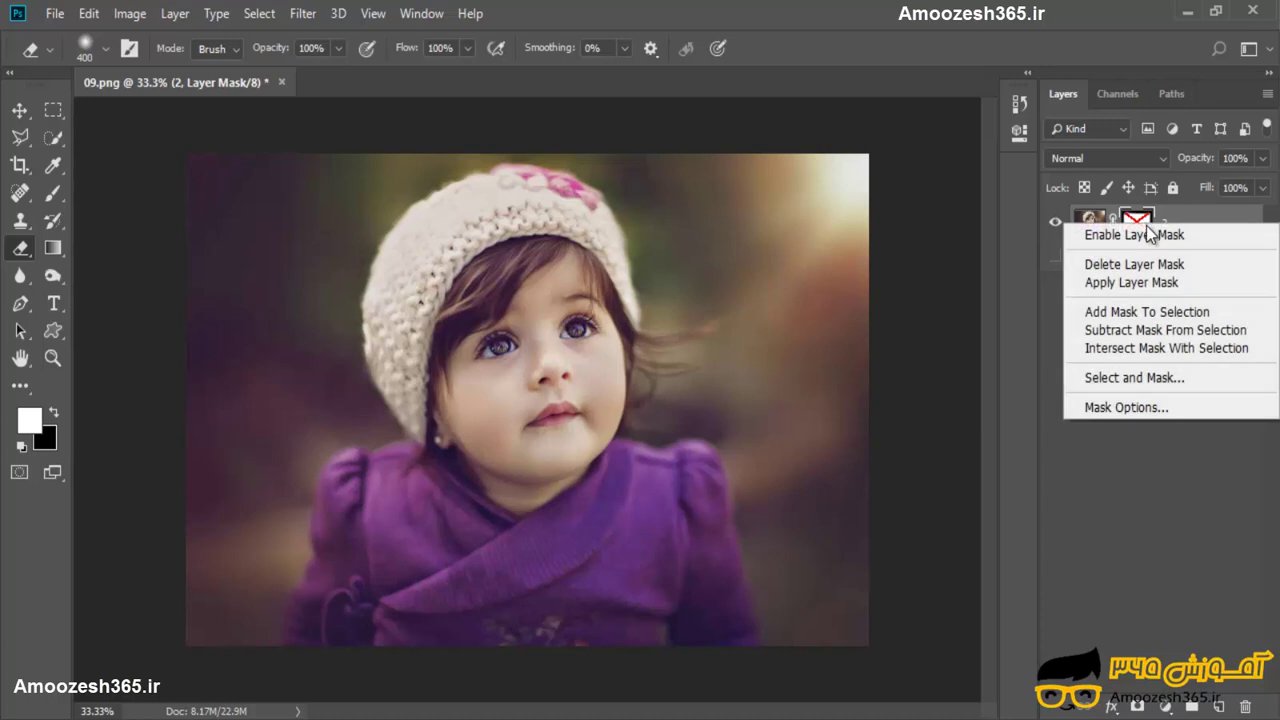
click(1148, 235)
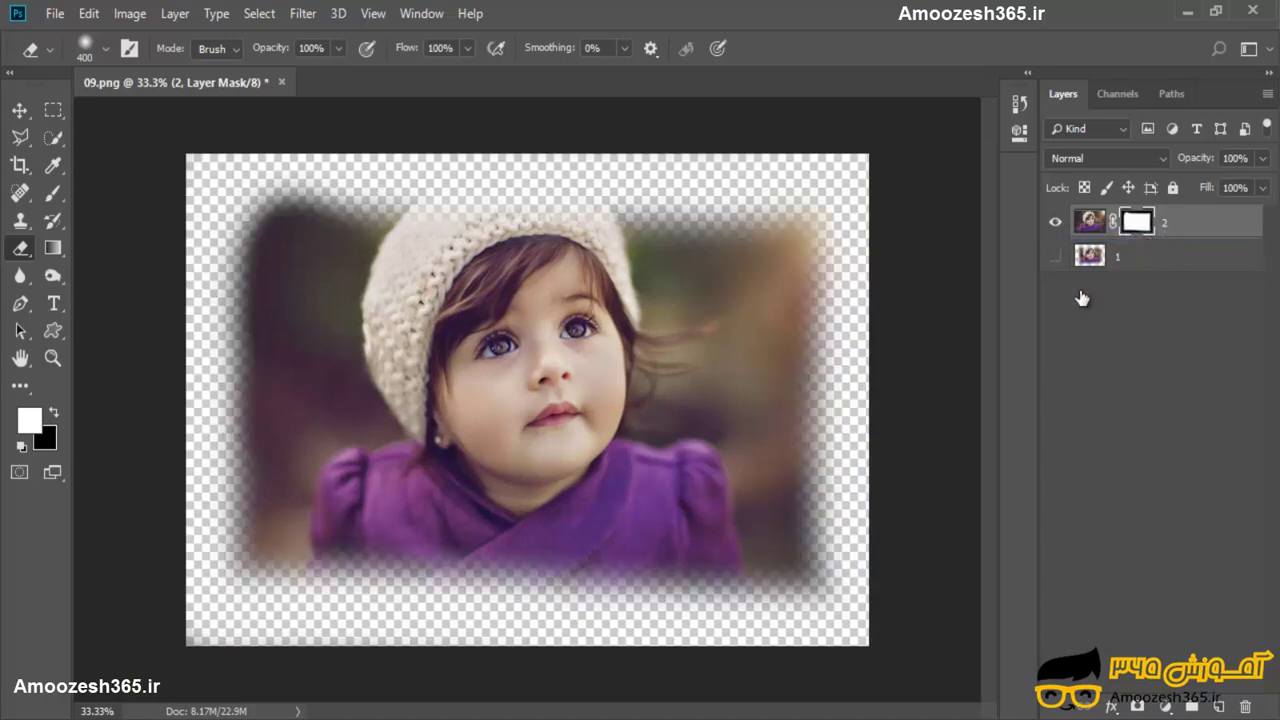
right_click(1137, 232)
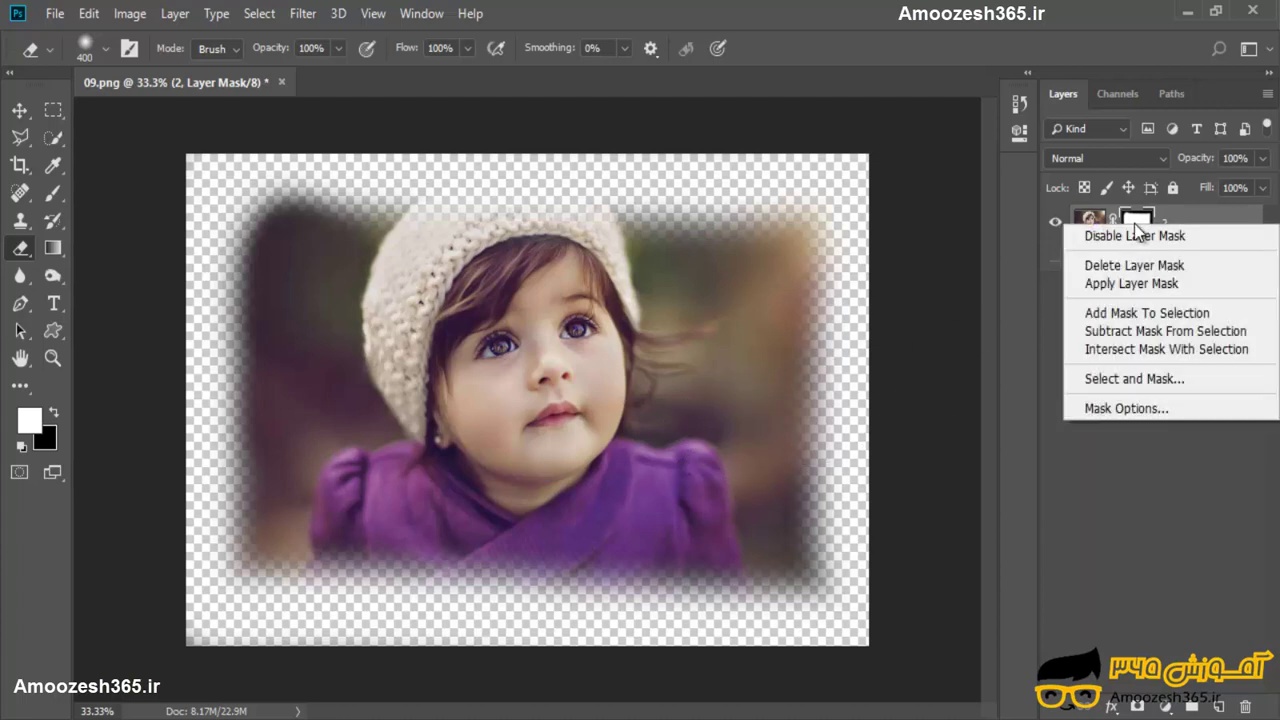
click(1198, 264)
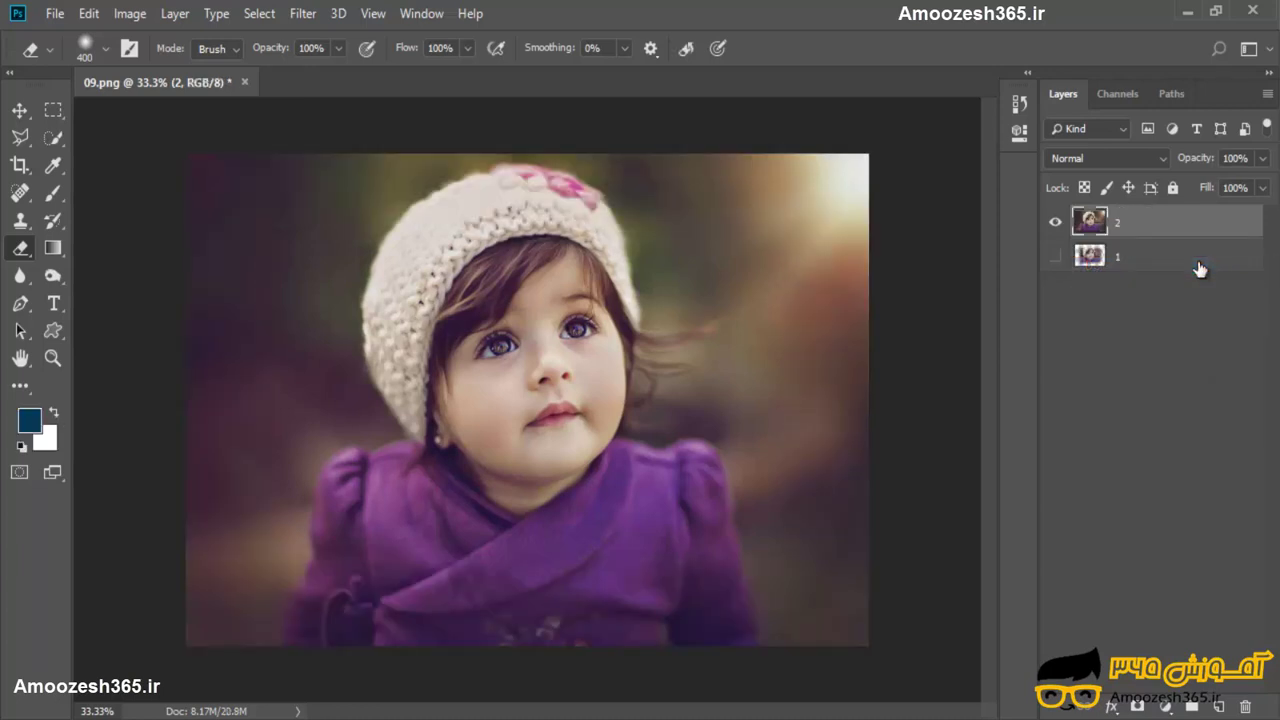
- Undo the mask deletion, then apply layer 2's mask permanently
key(ctrl+z)
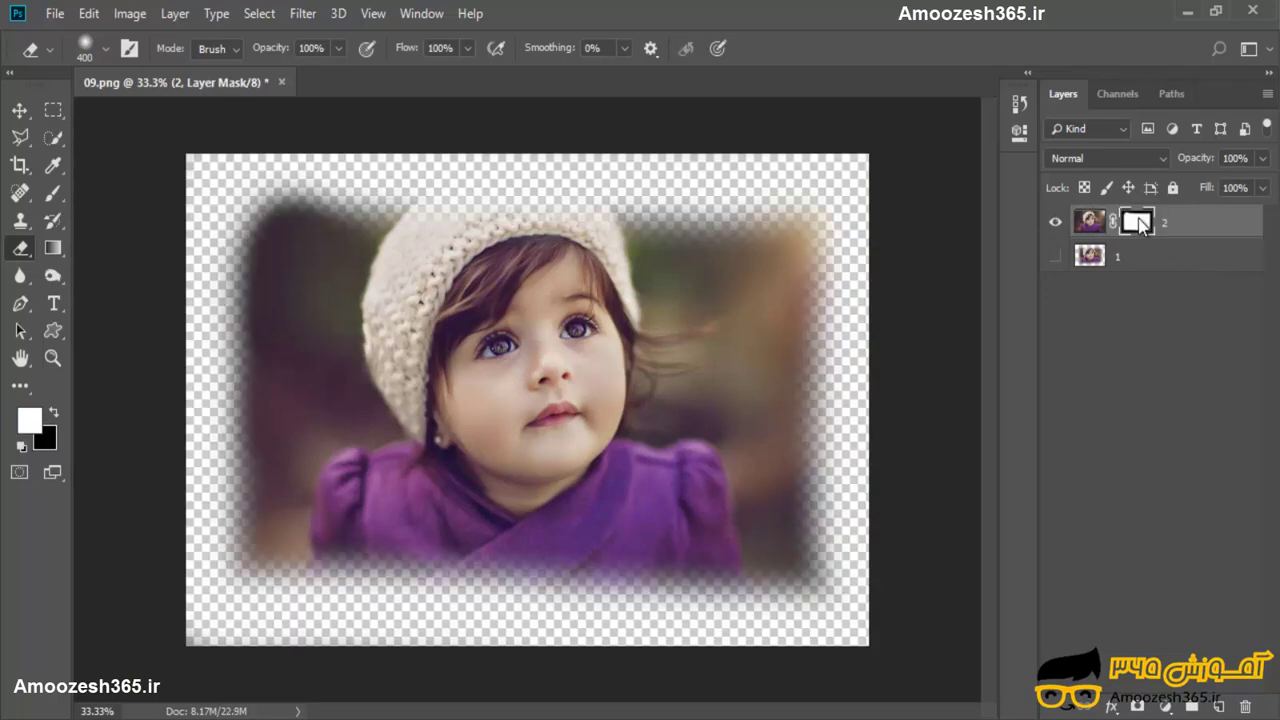
right_click(1141, 224)
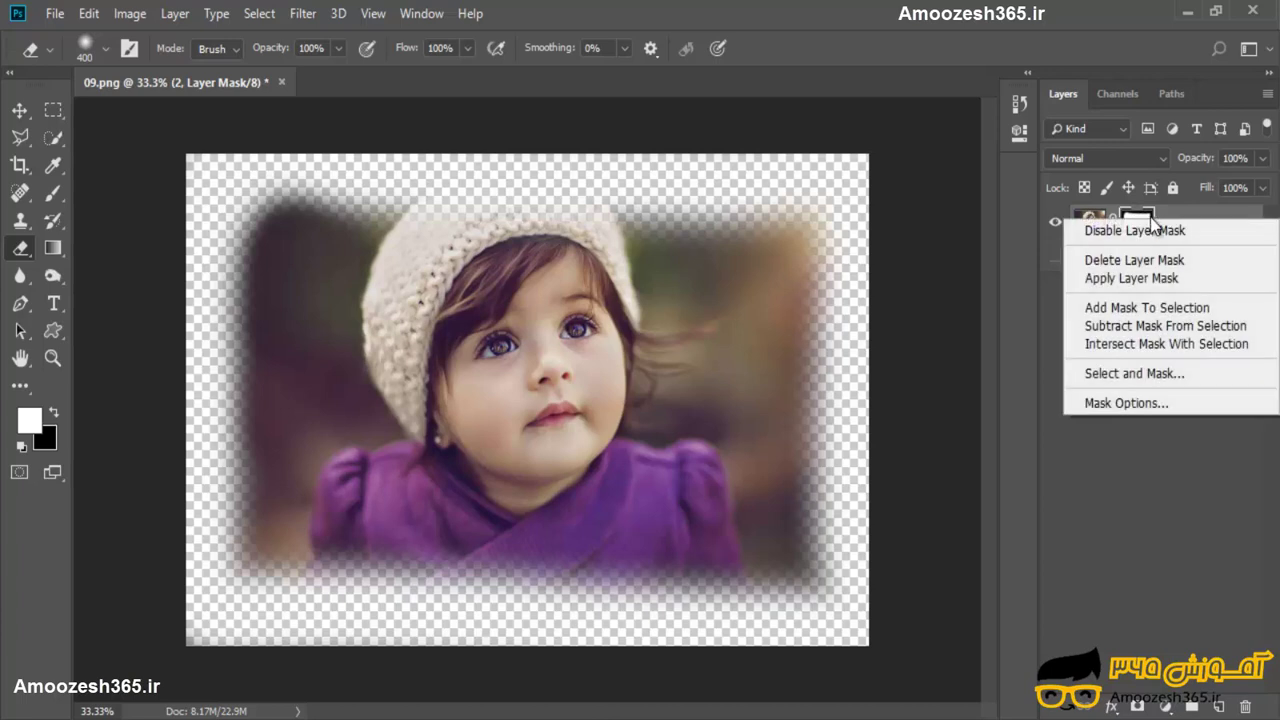
click(1198, 278)
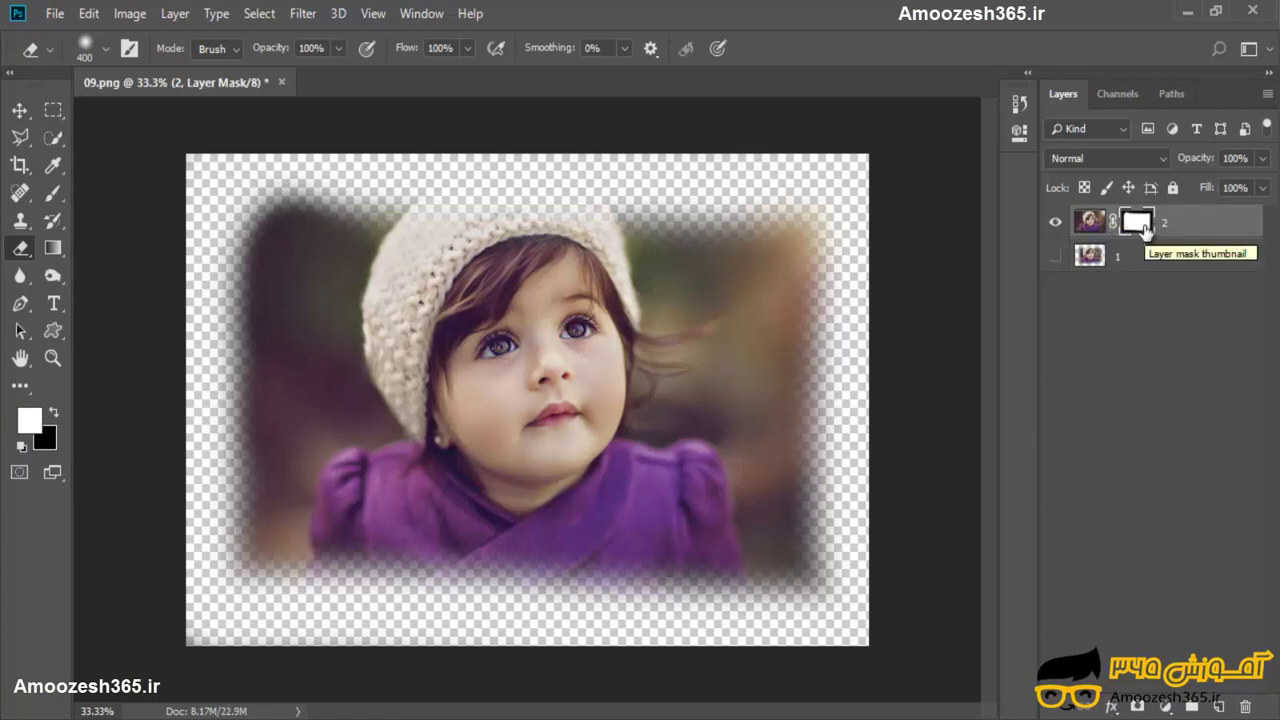
- Invert layer 2's new mask with Ctrl+I so the centre turns transparent
drag(1145, 228, 1146, 231)
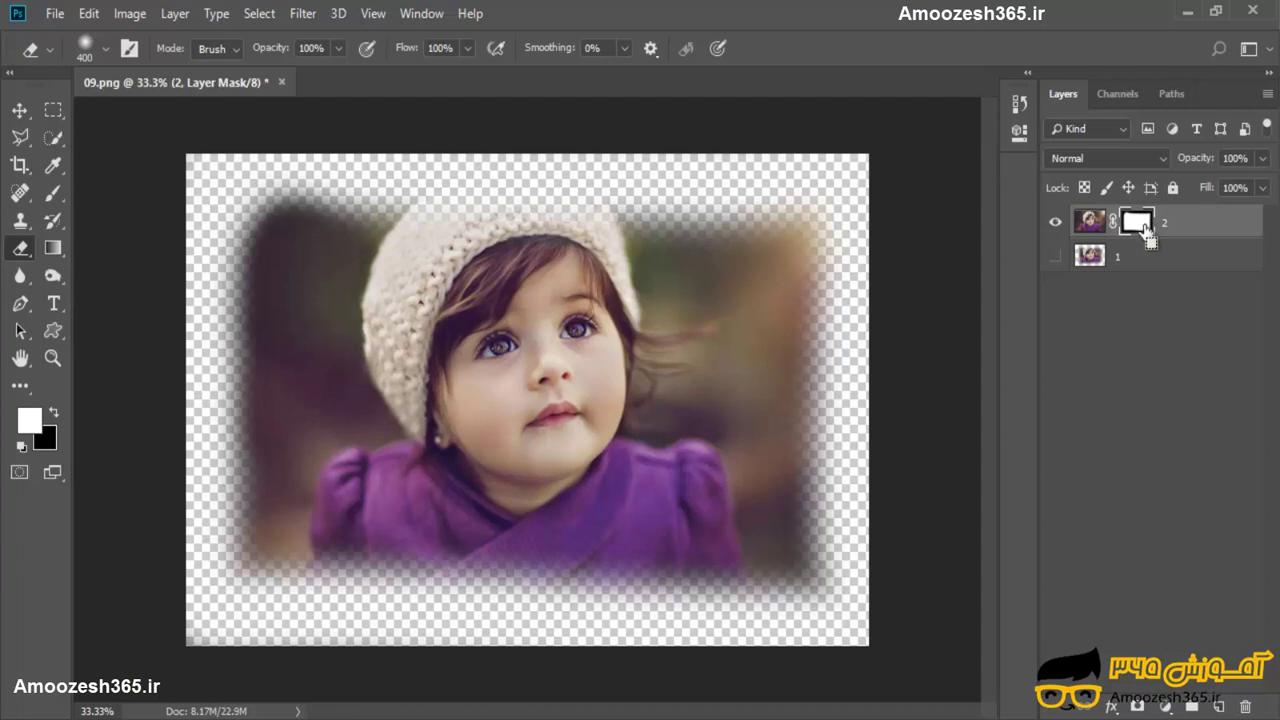
key(ctrl+i)
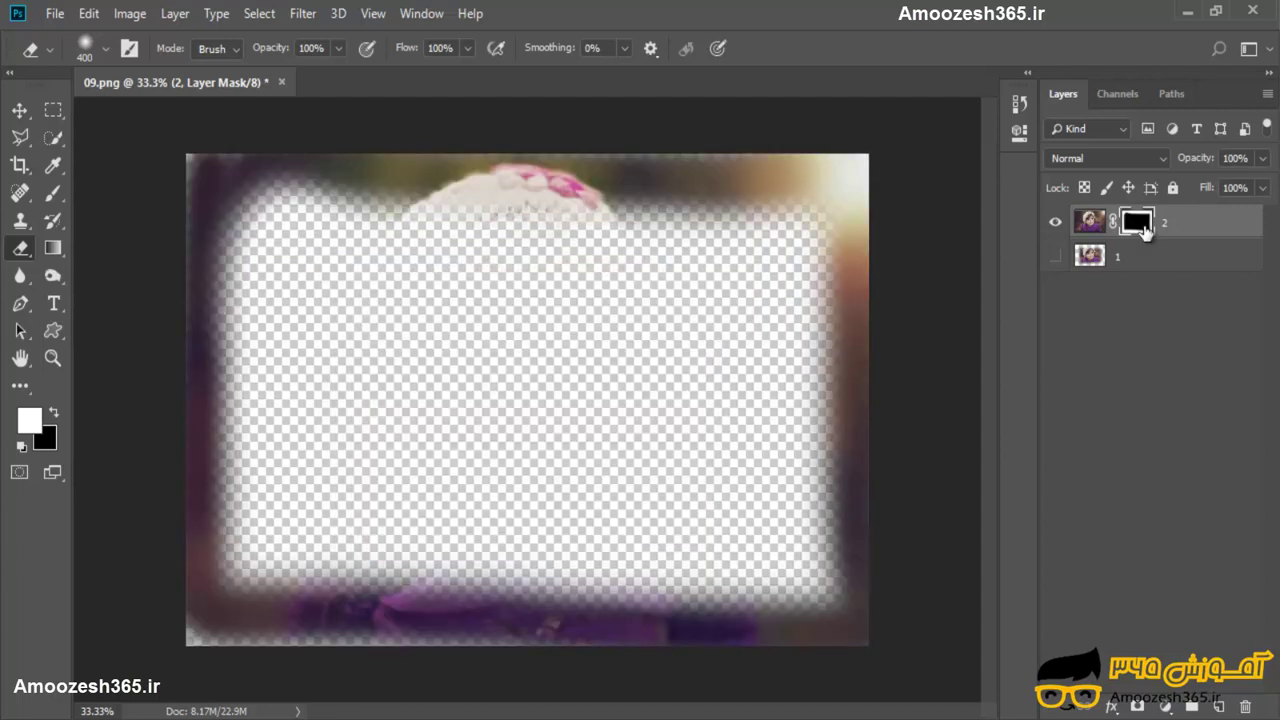